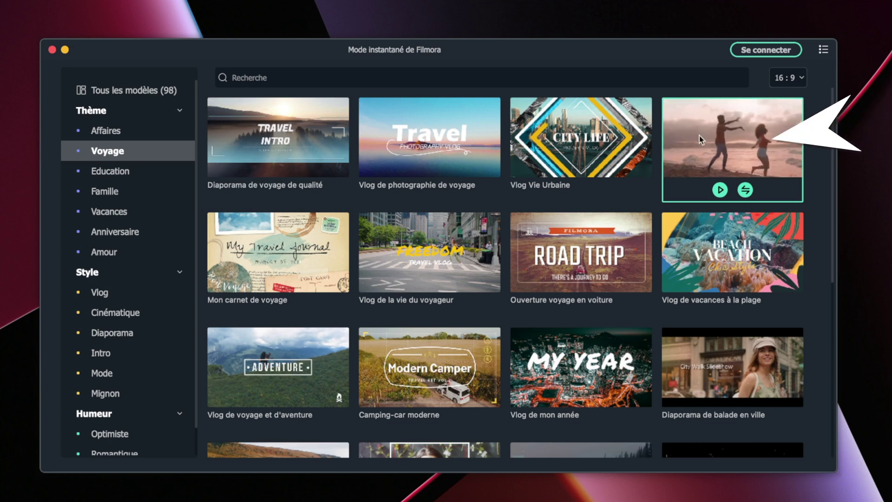
# - Create an automatic video with the "Le plaisir du voyage" template from all eight clips in the Videos de vacances folder
pyautogui.click(745, 190)
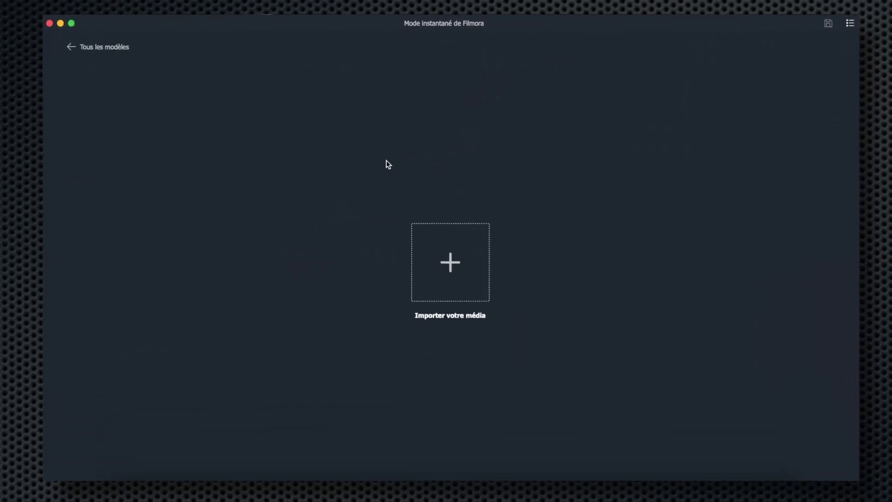
pyautogui.click(450, 263)
pyautogui.click(376, 129)
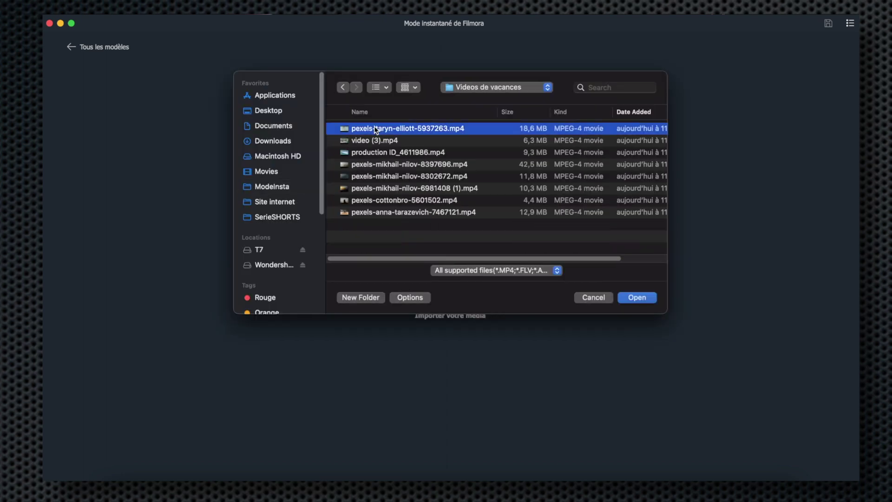
pyautogui.keyDown('shift'); pyautogui.click(370, 212); pyautogui.keyUp('shift')
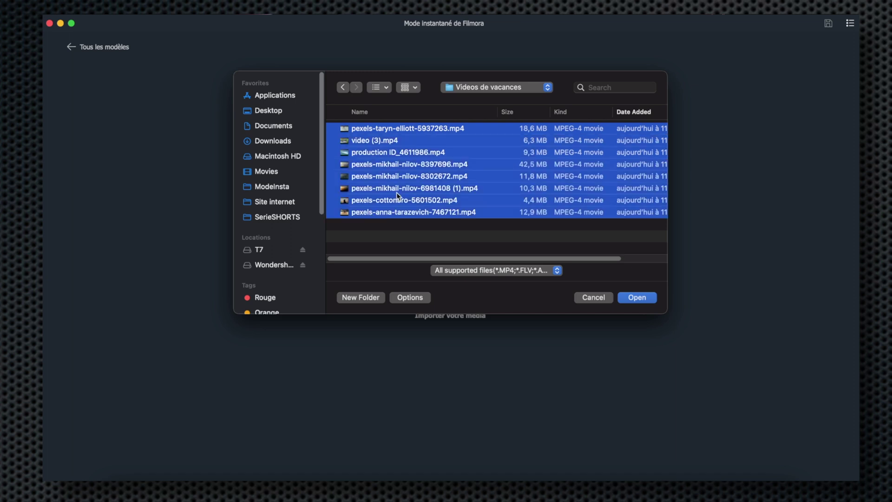
pyautogui.click(646, 300)
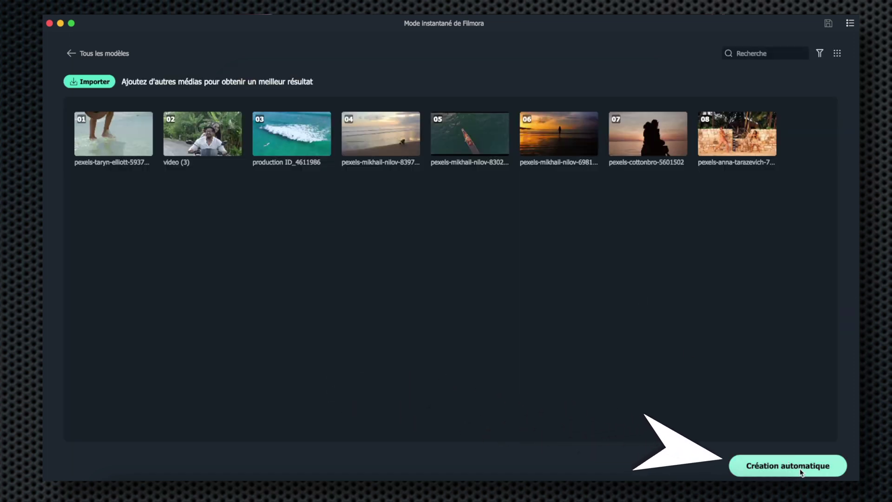
pyautogui.click(779, 467)
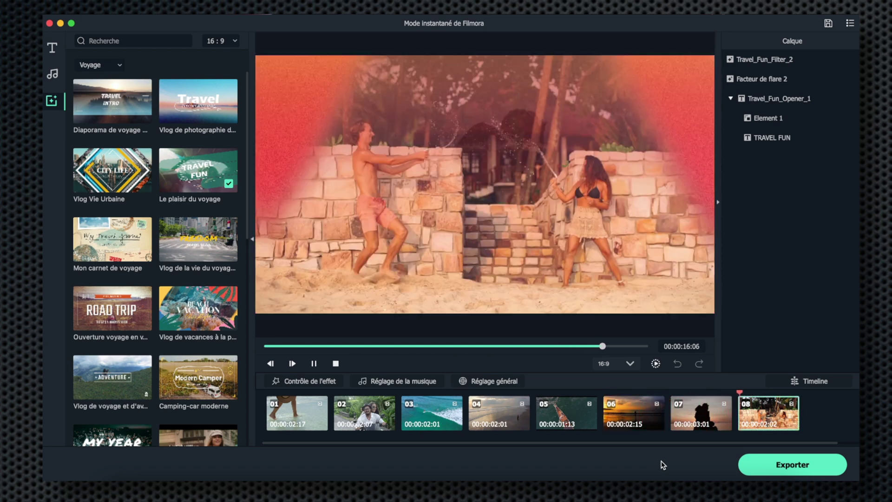
# - Review the generated video from the start, checking clips 02 to 06 and playing the opening title on clip 01
pyautogui.click(646, 347)
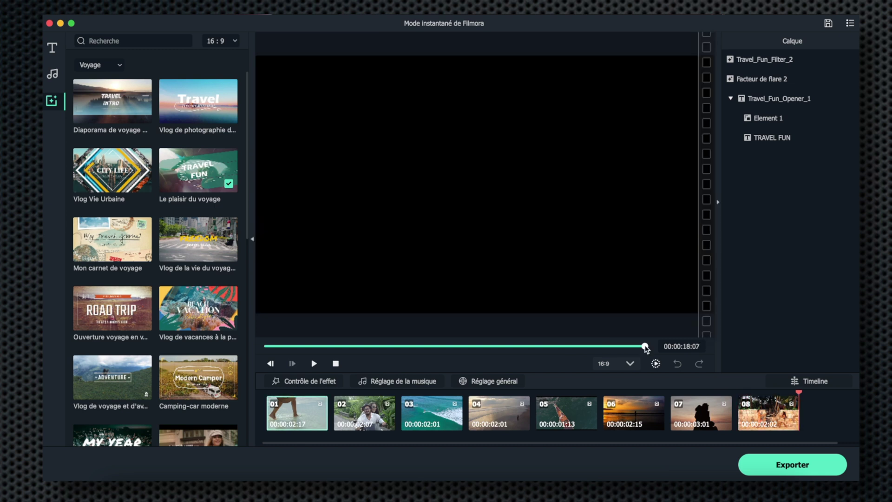
pyautogui.moveTo(645, 346); pyautogui.dragTo(279, 346)
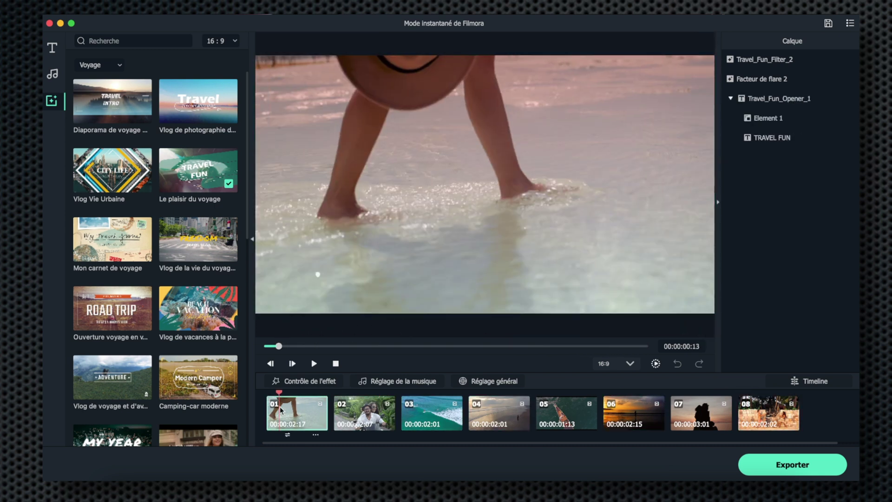
pyautogui.click(355, 417)
pyautogui.click(425, 414)
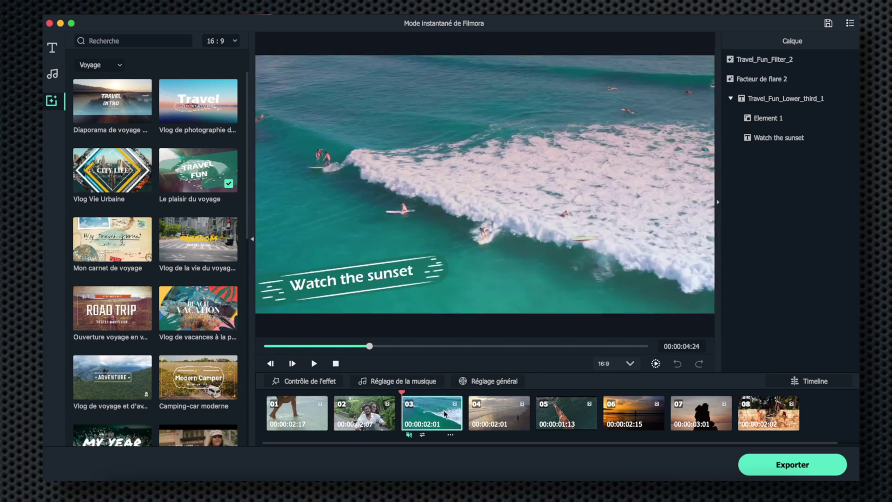
pyautogui.click(496, 409)
pyautogui.click(566, 409)
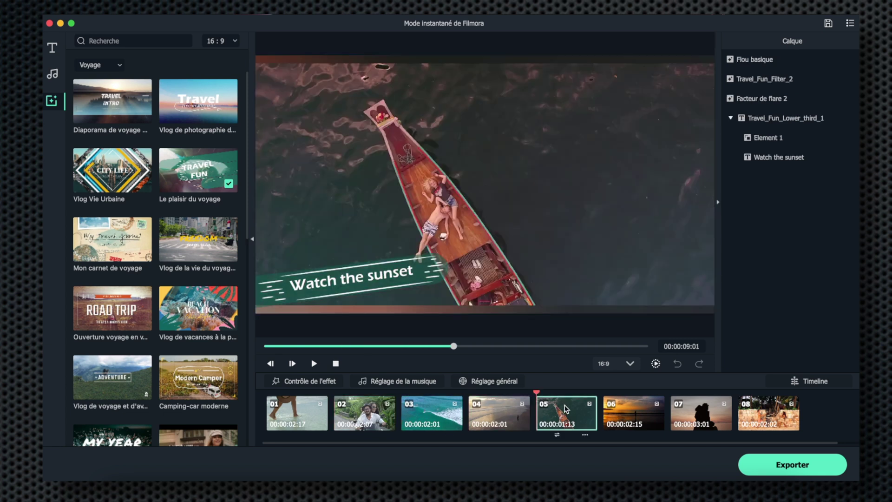
pyautogui.click(618, 408)
pyautogui.click(306, 416)
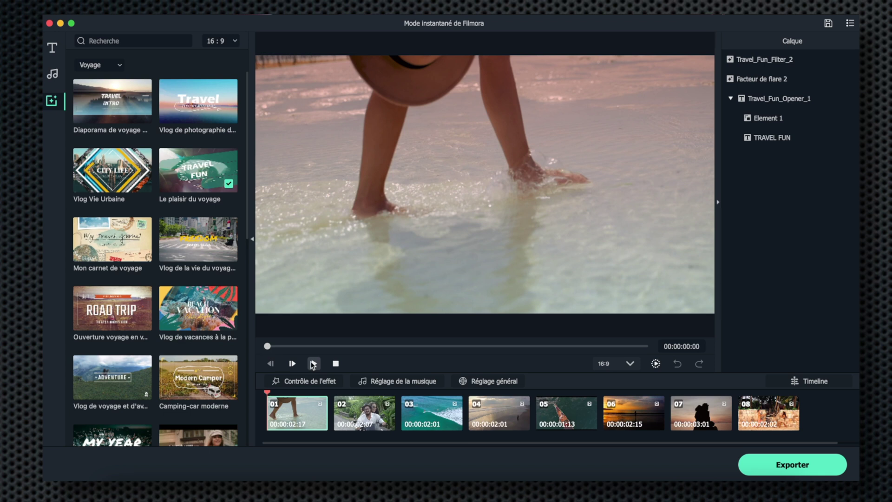
pyautogui.click(314, 364)
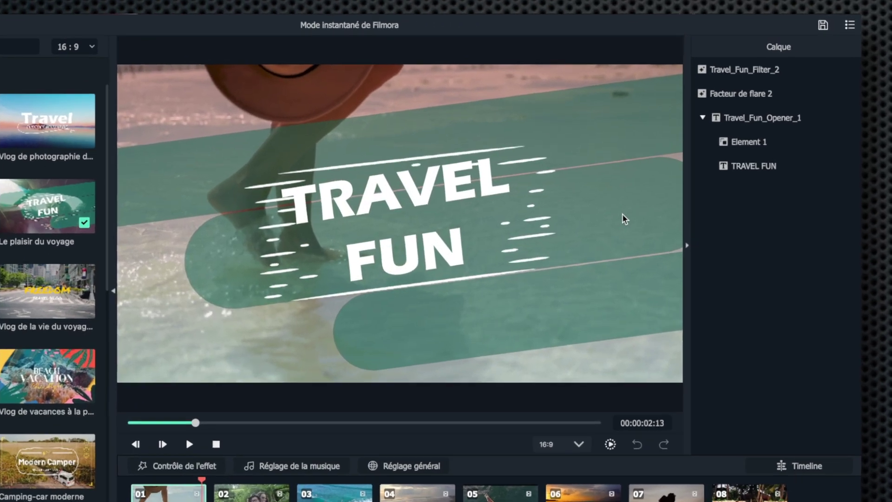
# - Replace the "TRAVEL FUN" title text of clip 01 with "Vacances" and "en Thailande" on two lines
pyautogui.moveTo(756, 118)
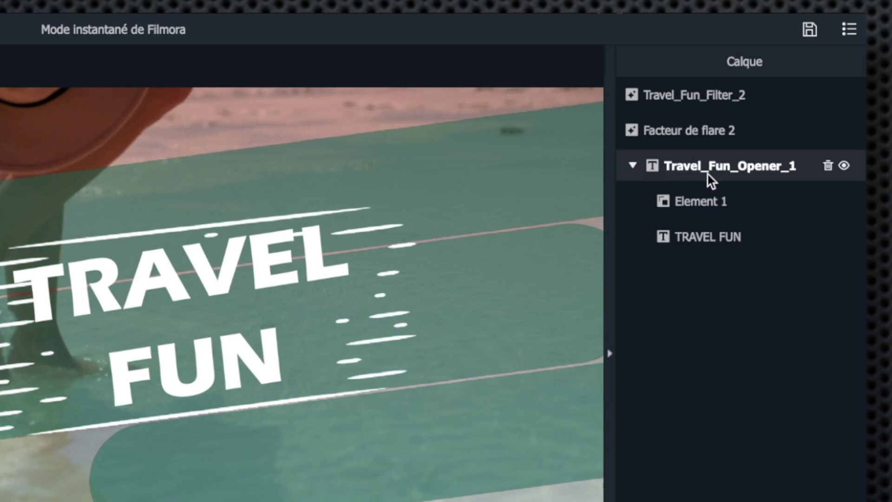
pyautogui.moveTo(700, 239)
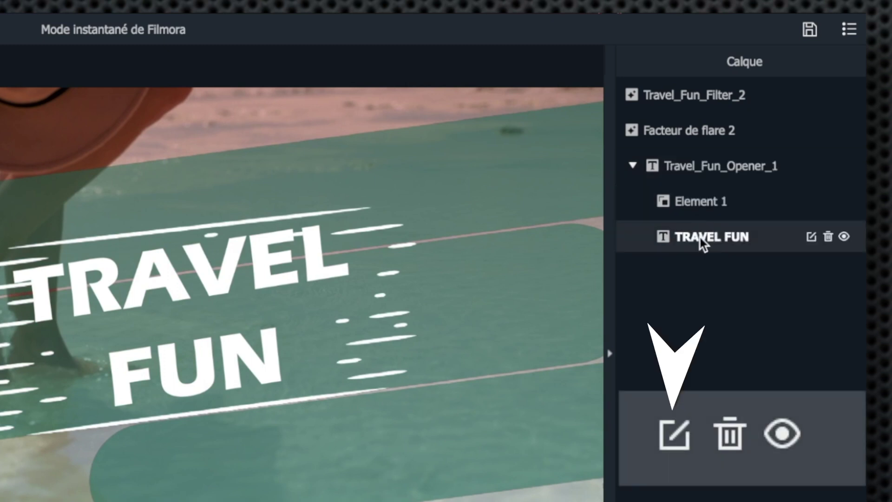
pyautogui.click(810, 238)
pyautogui.moveTo(711, 138); pyautogui.dragTo(624, 103)
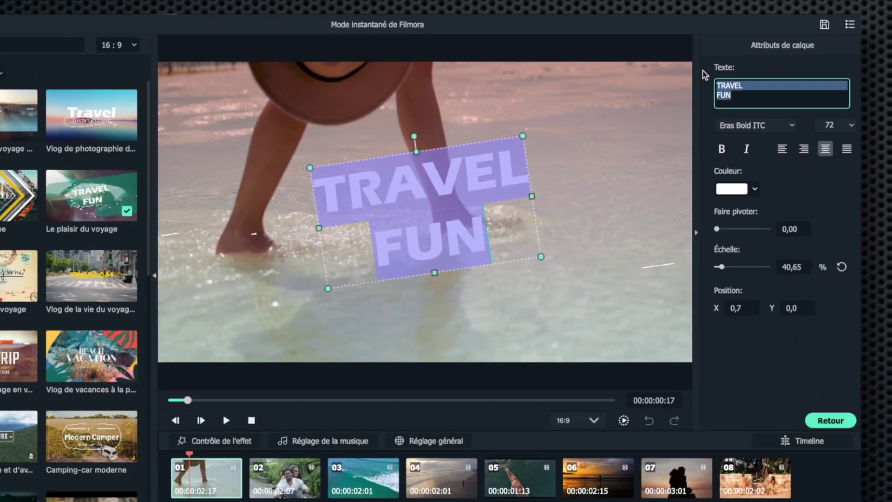
pyautogui.write('Vacances')
pyautogui.press('Return')
pyautogui.write('en Thailande')
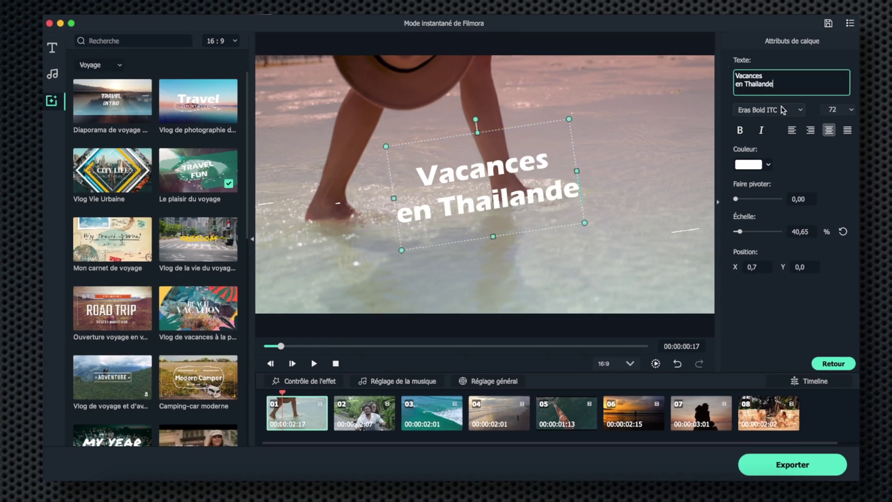
# - Transform the opening title to a scale of 78,05 %, a rotation of 342,44 and an X position of -41,3
pyautogui.click(790, 111)
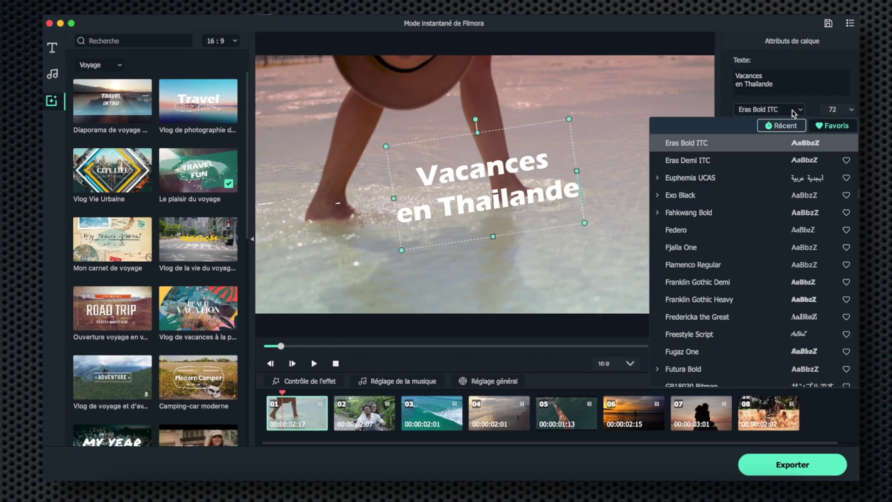
pyautogui.click(821, 111)
pyautogui.click(850, 111)
pyautogui.click(849, 110)
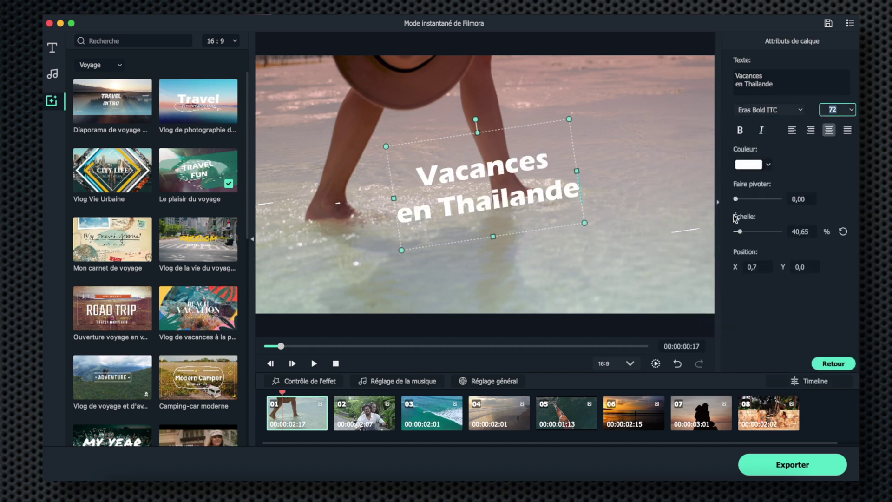
pyautogui.moveTo(739, 232); pyautogui.dragTo(743, 232)
pyautogui.moveTo(768, 200); pyautogui.dragTo(778, 199)
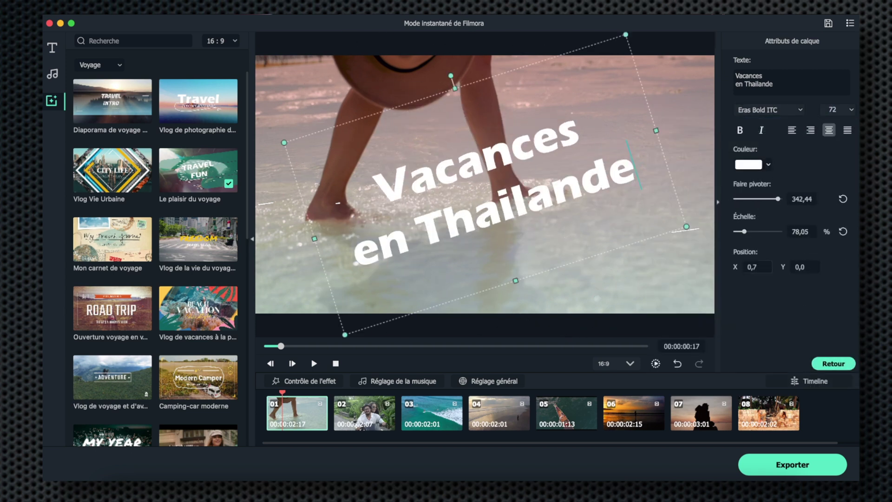
pyautogui.moveTo(465, 186); pyautogui.dragTo(442, 186)
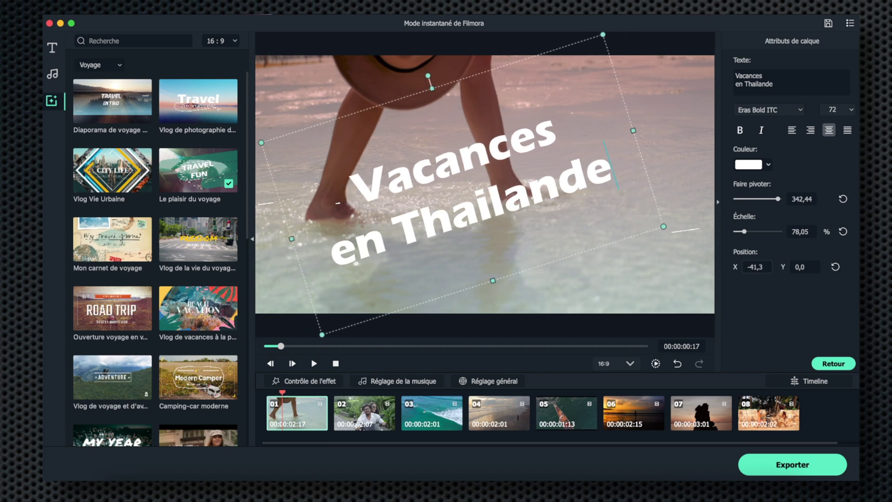
# - Set the lower-third text of clip 02 to "Un tour en scooter"
pyautogui.click(351, 415)
pyautogui.click(757, 136)
pyautogui.tripleClick(809, 75)
pyautogui.write('Un tour en scooter')
pyautogui.click(833, 363)
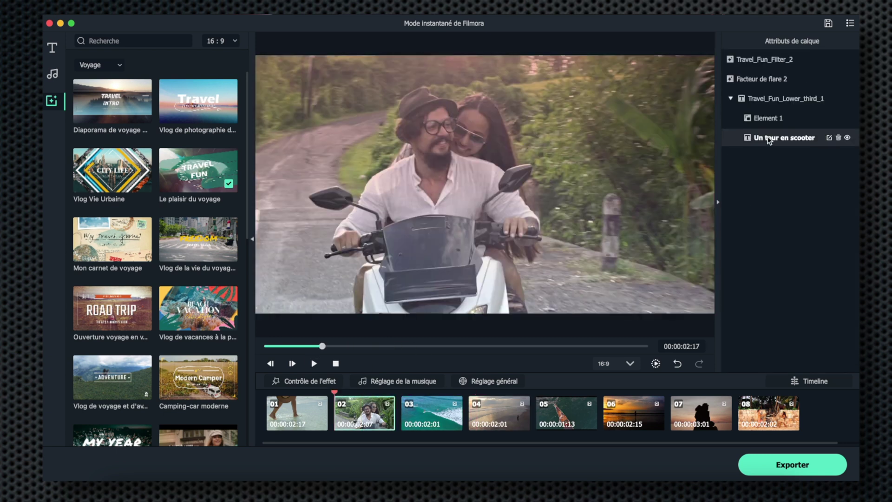
# - Change the lower-third text of clip 02 to "Exploration de l'ile"
pyautogui.click(769, 137)
pyautogui.tripleClick(809, 75)
pyautogui.write("Exploration de l'île")
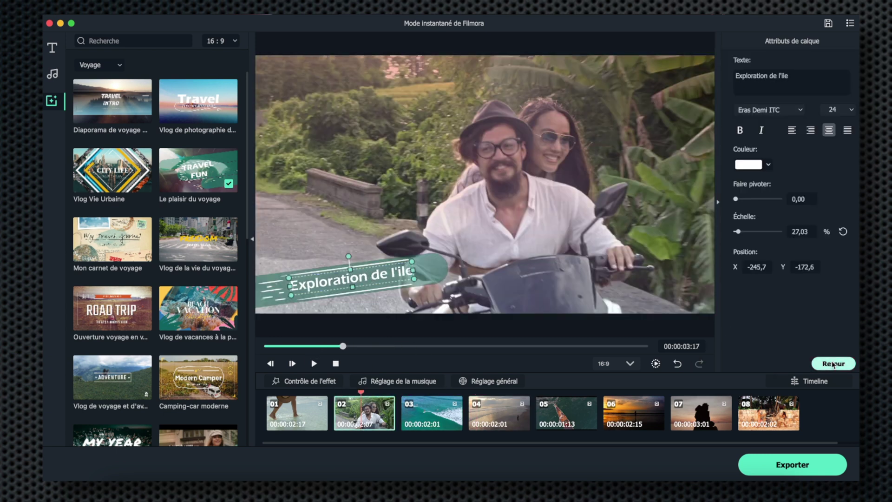
pyautogui.click(834, 364)
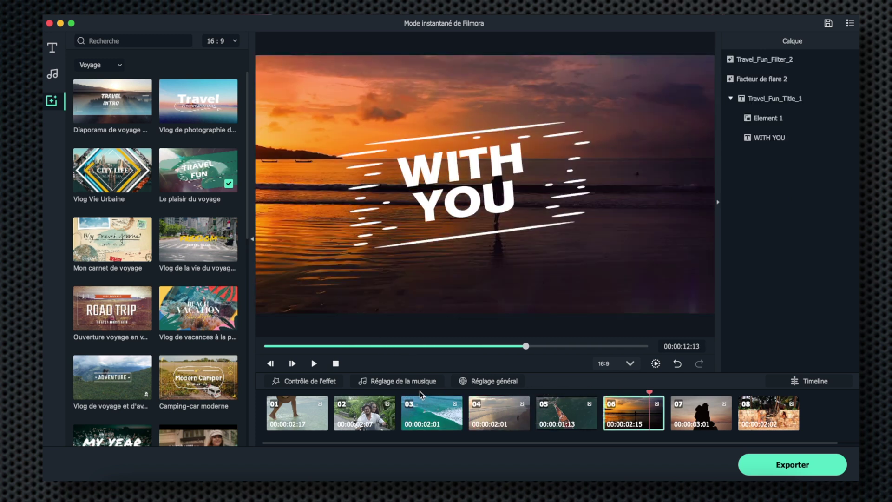
# - Replace clip 06's "WITH YOU" title with "Des paysages magnifiques", breaking the line before "magnifiques", and enlarge the text slightly
pyautogui.click(780, 139)
pyautogui.click(829, 137)
pyautogui.write('Des paysages magnifiques')
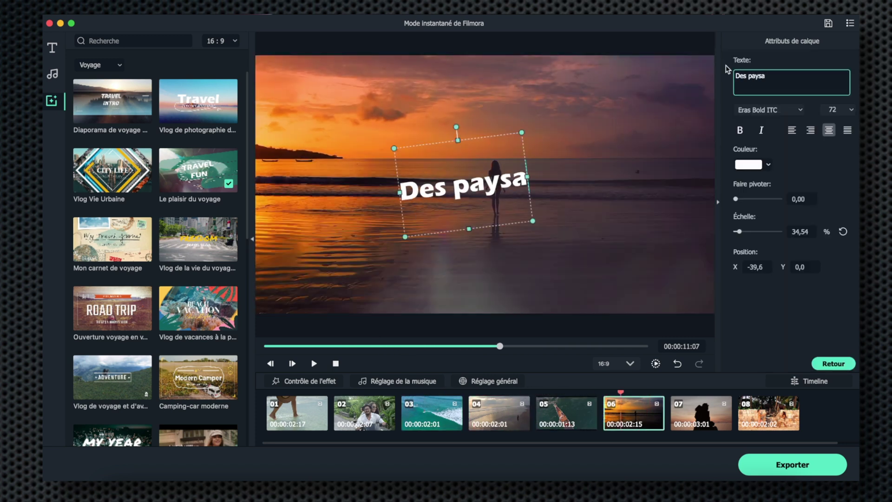
pyautogui.press('Left')
pyautogui.press('Left')
pyautogui.press('Left')
pyautogui.press('Left')
pyautogui.press('Left')
pyautogui.press('Left')
pyautogui.press('Left')
pyautogui.press('Left')
pyautogui.press('Left')
pyautogui.press('Left')
pyautogui.press('Left')
pyautogui.press('Return')
pyautogui.moveTo(739, 234); pyautogui.dragTo(742, 233)
pyautogui.click(314, 363)
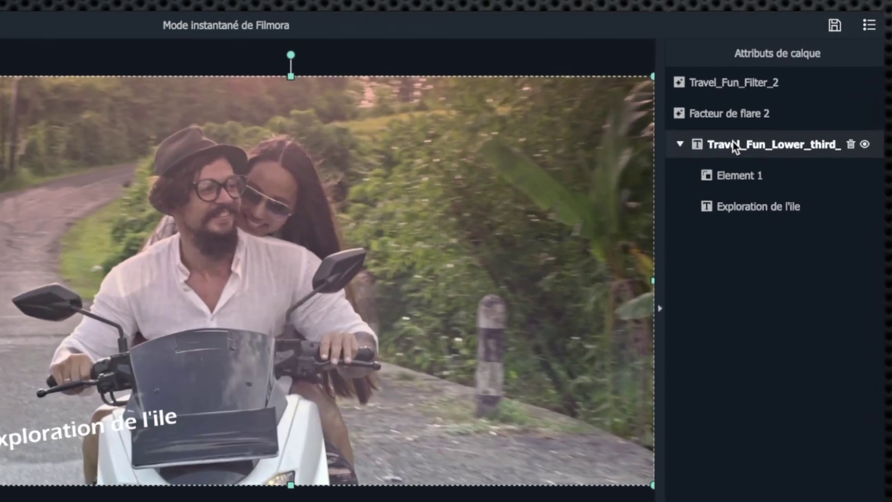
# - Lower the opacity of the "Facteur de flare 2" layer on clip 02
pyautogui.click(757, 119)
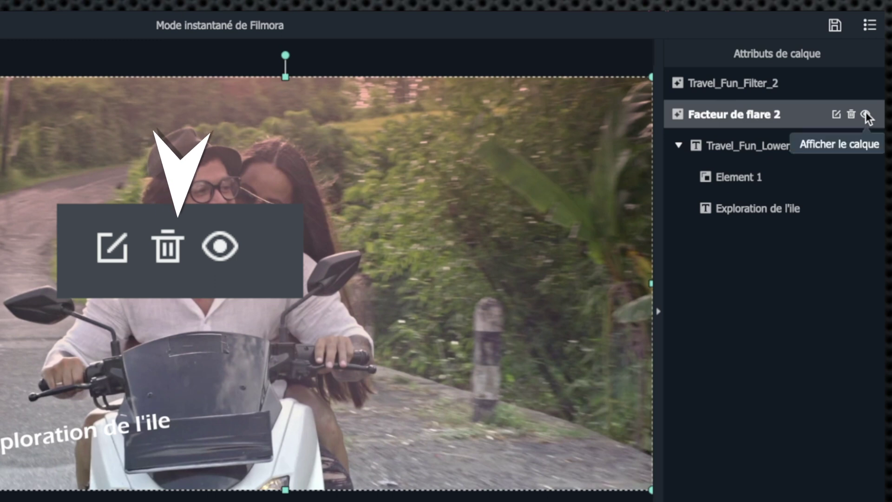
pyautogui.click(835, 113)
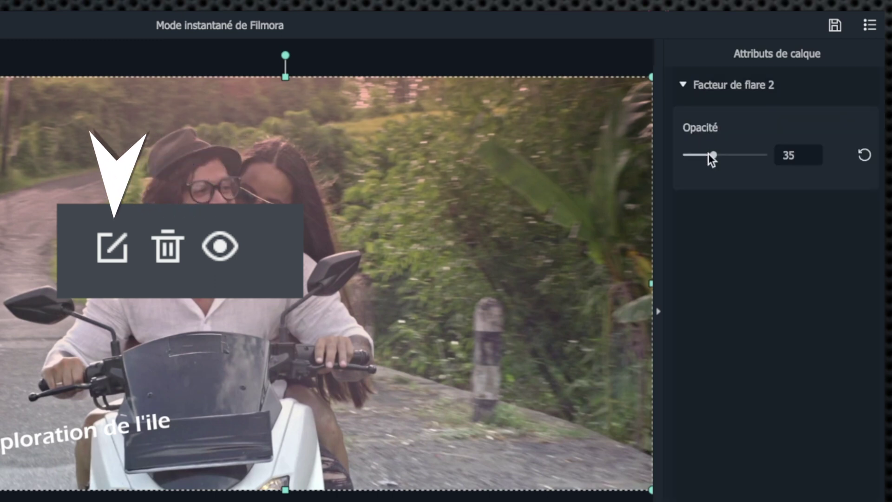
pyautogui.moveTo(715, 153); pyautogui.dragTo(682, 155)
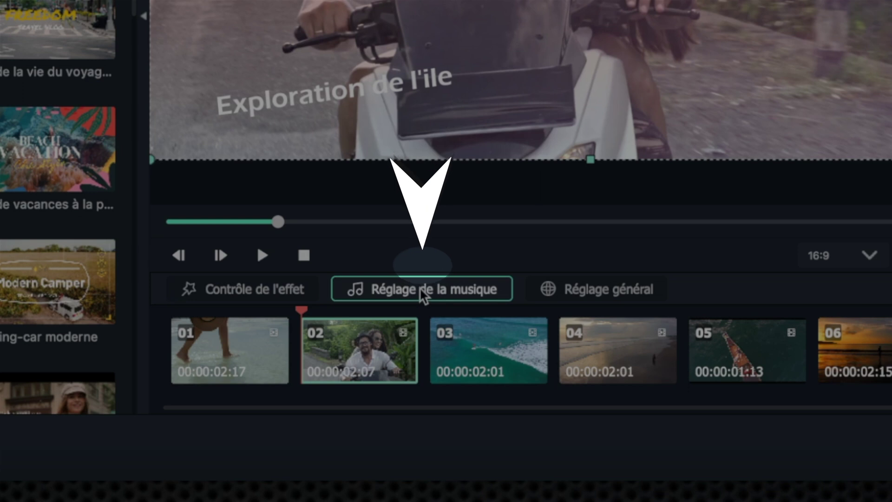
# - Adjust the background music to 29 % volume, with a 5,52 s fade-in and a 3,01 s fade-out
pyautogui.click(411, 321)
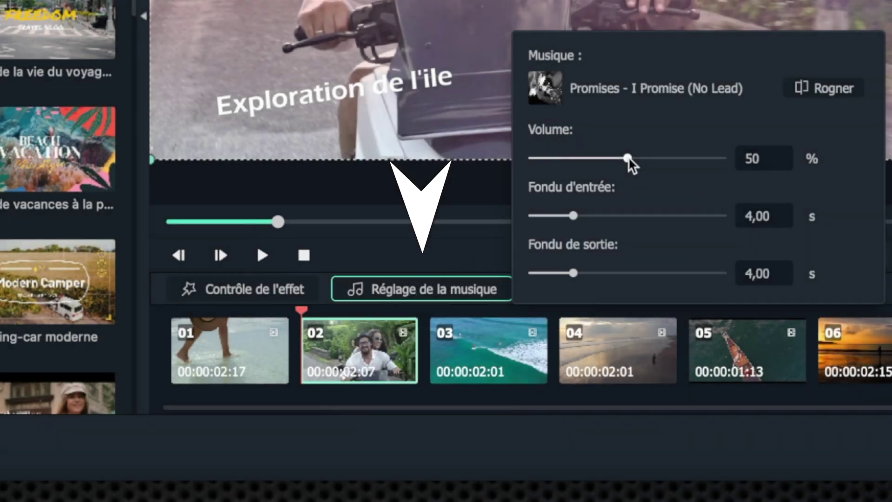
pyautogui.moveTo(628, 157); pyautogui.dragTo(603, 155)
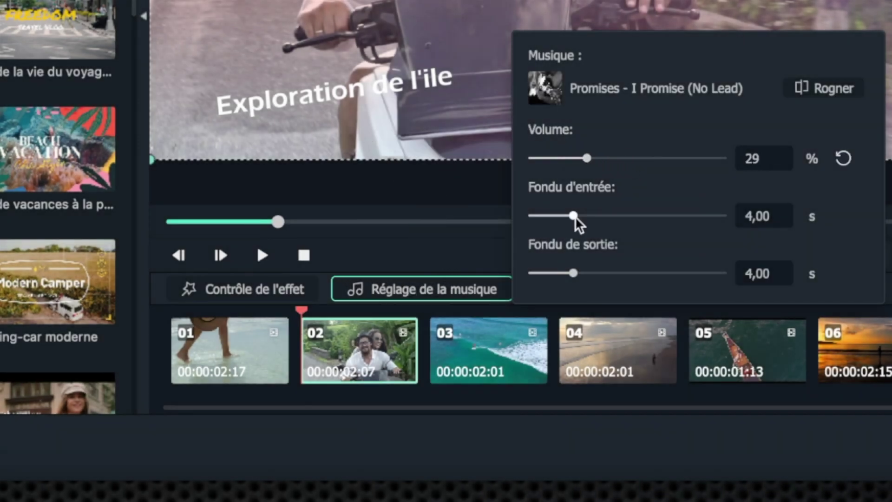
pyautogui.moveTo(575, 214); pyautogui.dragTo(589, 215)
pyautogui.moveTo(572, 273); pyautogui.dragTo(564, 273)
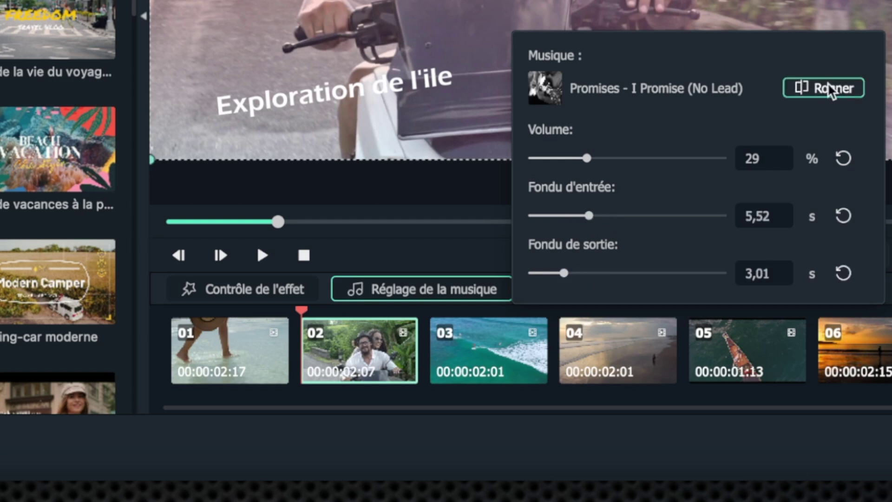
# - Trim the music by shifting the selected excerpt to an earlier part of the track's waveform
pyautogui.click(832, 88)
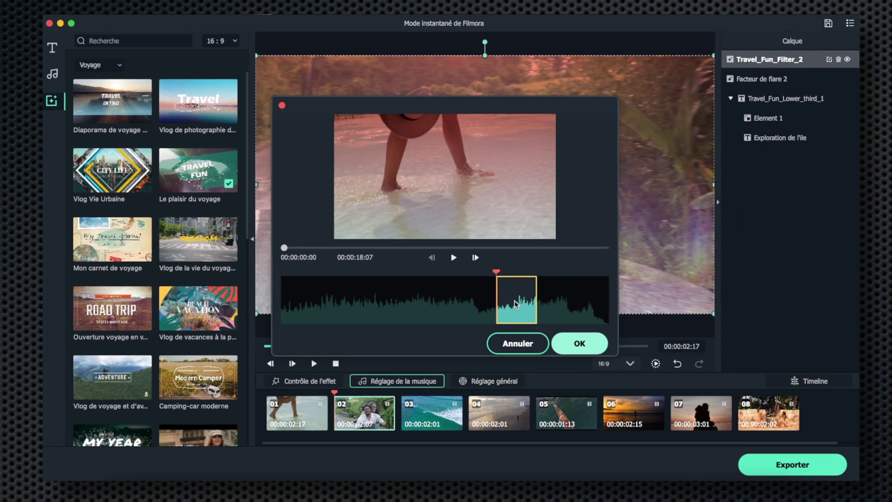
pyautogui.moveTo(516, 304)
pyautogui.mouseDown()
pyautogui.moveTo(356, 304)
pyautogui.moveTo(490, 303)
pyautogui.mouseUp()
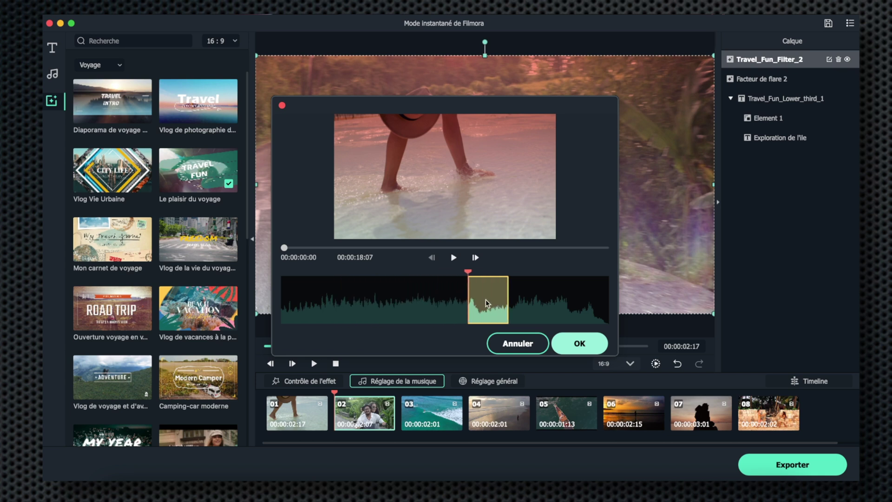
pyautogui.click(567, 344)
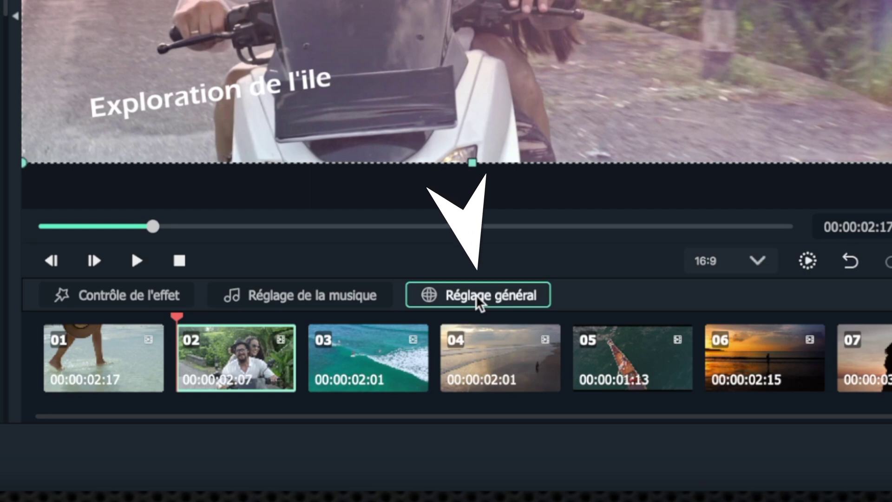
# - Examine the general settings for the video's title font and text colour
pyautogui.click(476, 297)
pyautogui.click(651, 223)
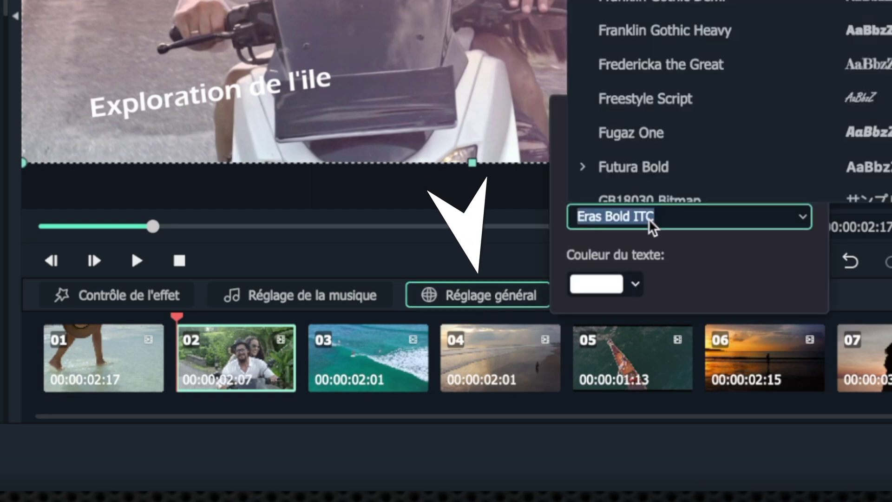
pyautogui.click(759, 288)
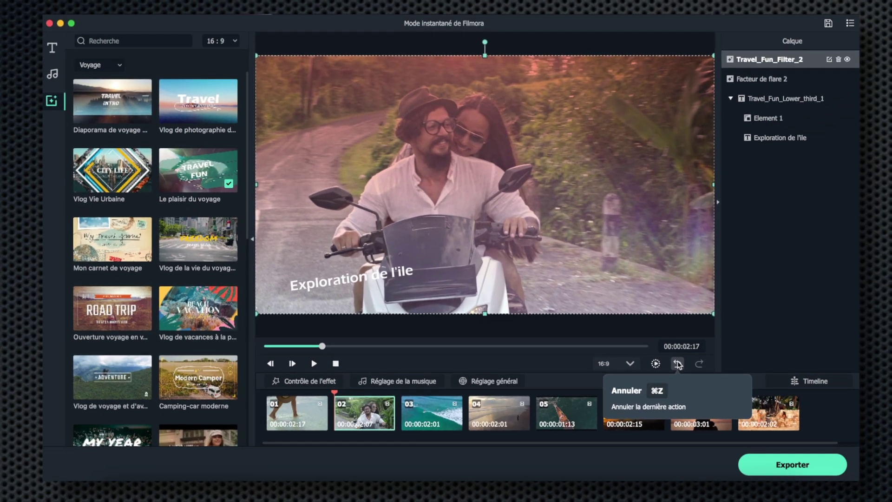
pyautogui.click(678, 364)
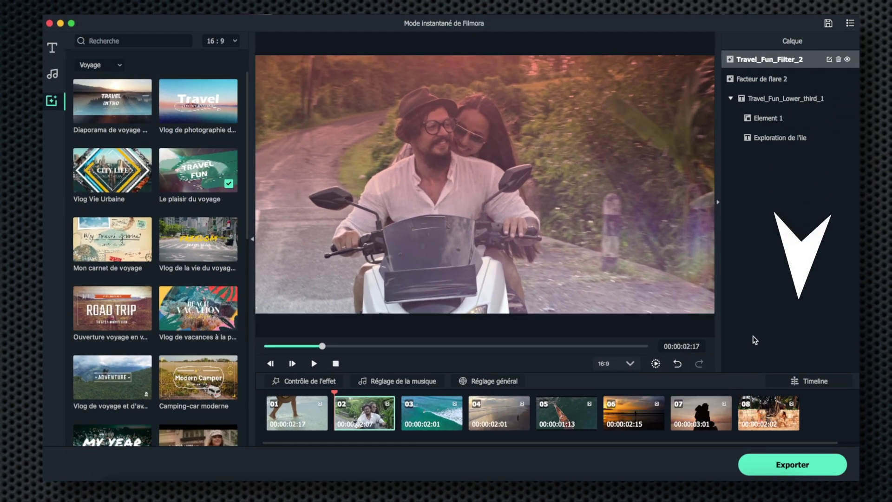
pyautogui.click(800, 470)
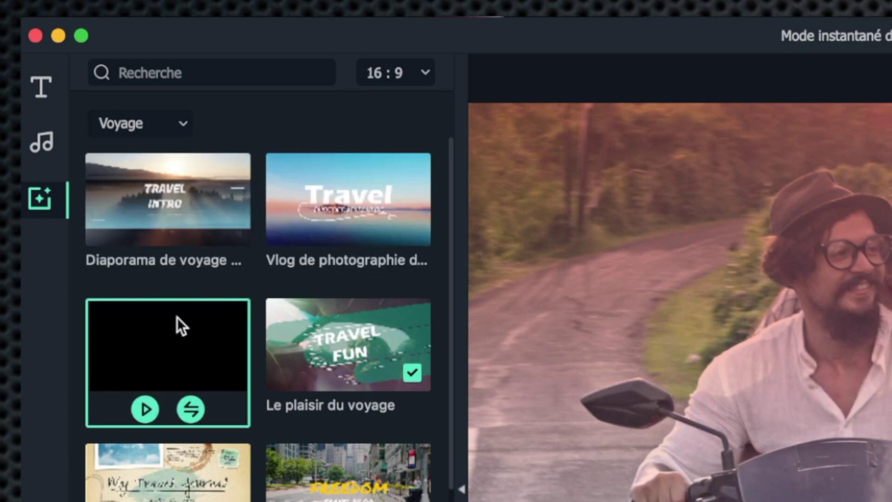
# - Replace the current template with "Vlog Vie Urbaine" and preview the resulting video
pyautogui.click(191, 411)
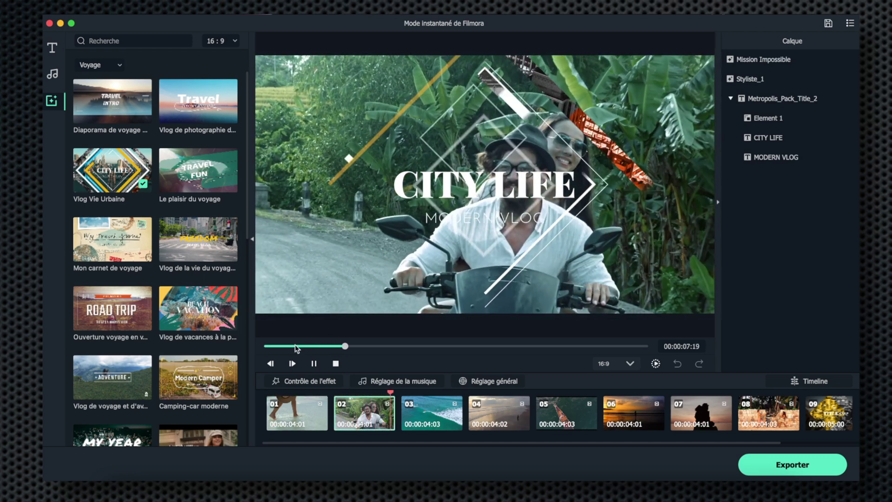
pyautogui.click(314, 363)
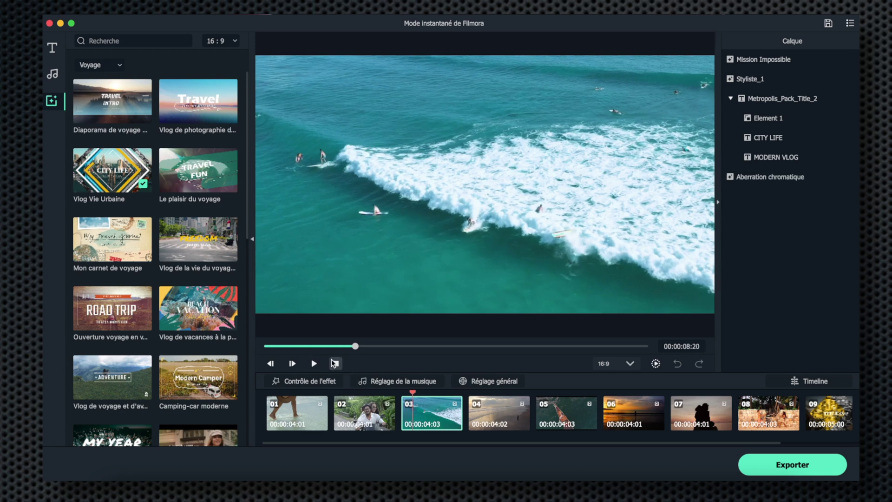
# - Browse the template and music libraries for alternative background tracks
pyautogui.click(52, 73)
pyautogui.click(52, 100)
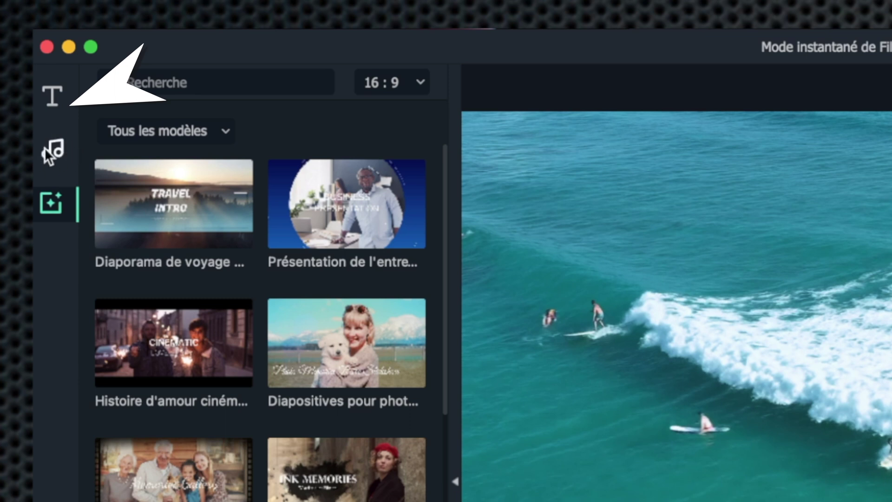
pyautogui.click(52, 149)
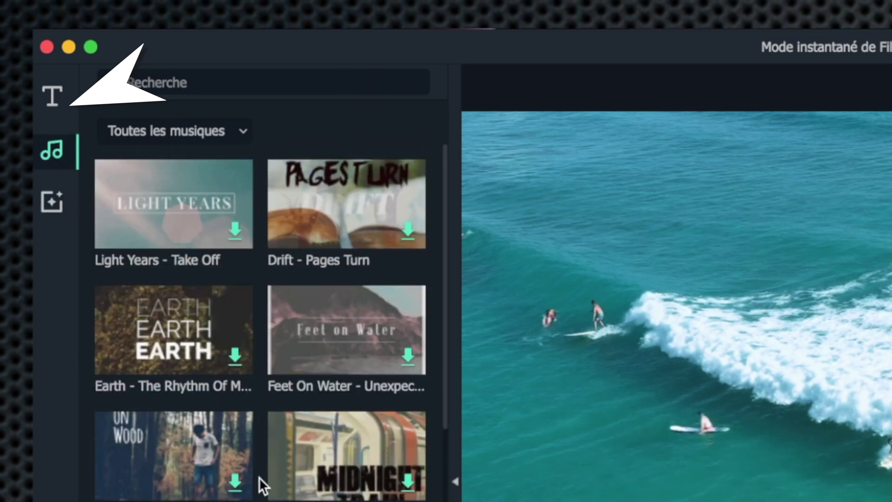
pyautogui.scroll(-10, 258, 478)
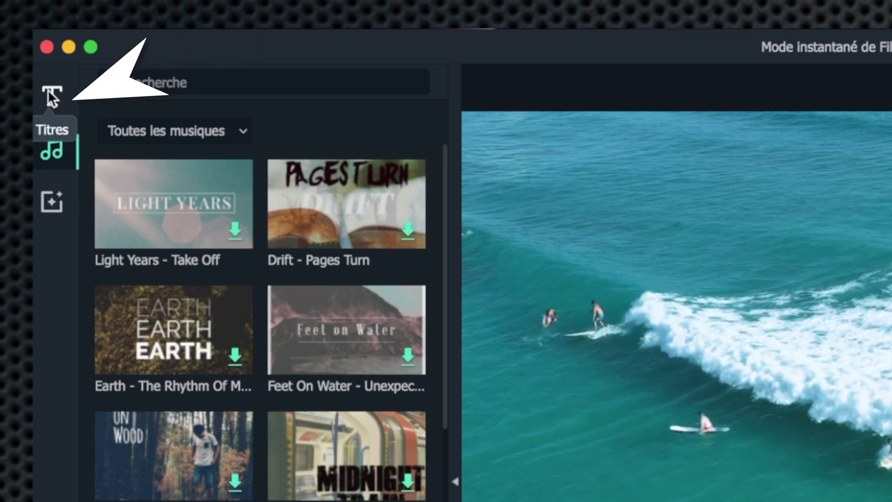
# - Add the "Tiers-inférieurs 10" title to clip 01 and check the layer attributes of its Element 1
pyautogui.click(49, 93)
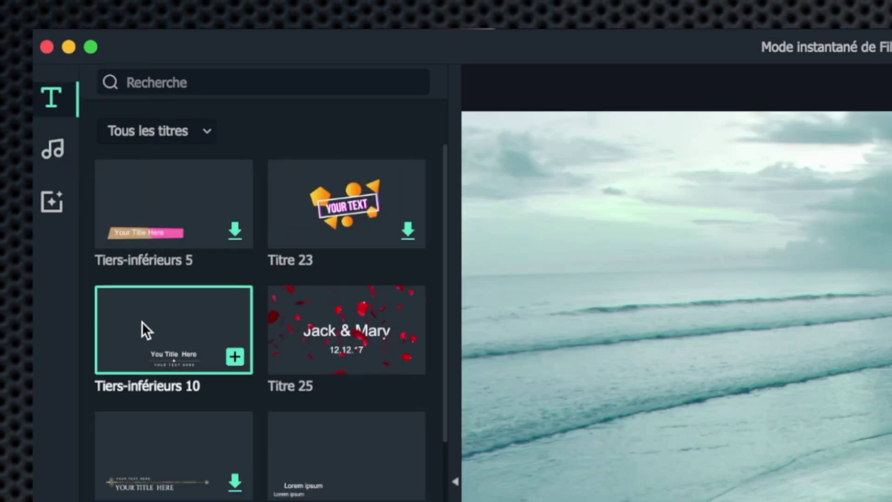
pyautogui.click(235, 357)
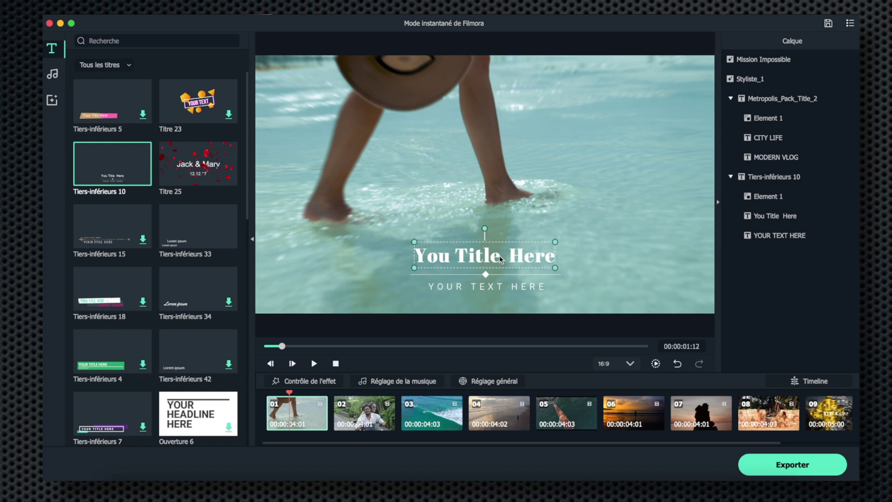
pyautogui.moveTo(778, 197)
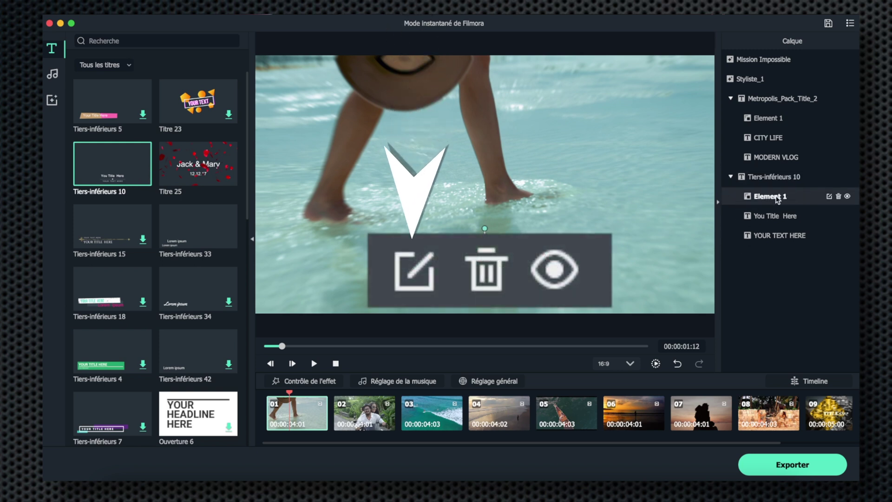
pyautogui.click(829, 197)
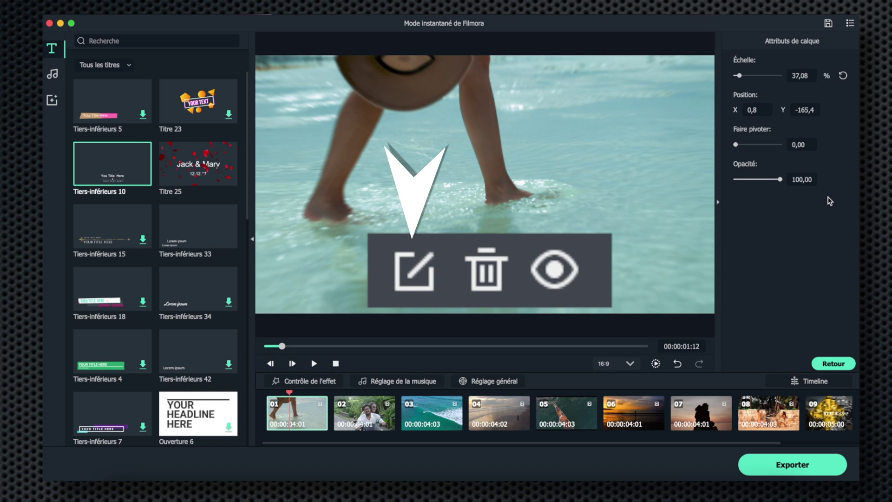
pyautogui.click(833, 363)
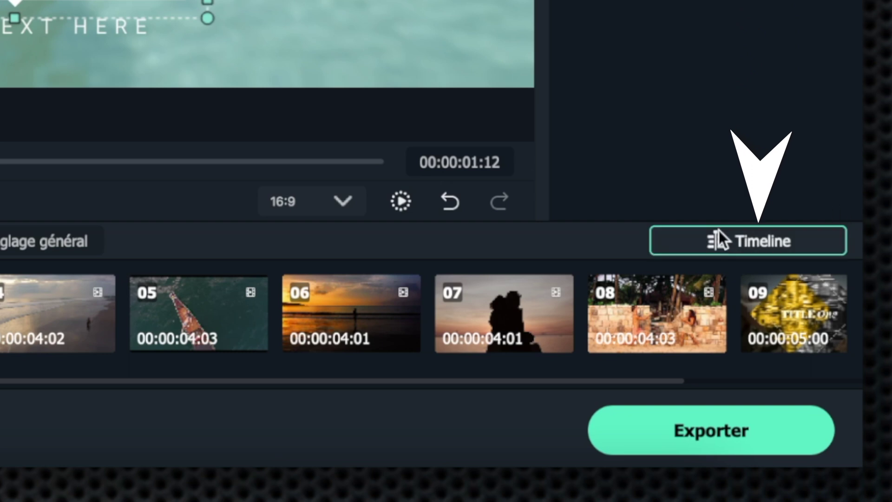
# - Switch the project to timeline mode and look through its clip, effect and title tracks
pyautogui.click(746, 240)
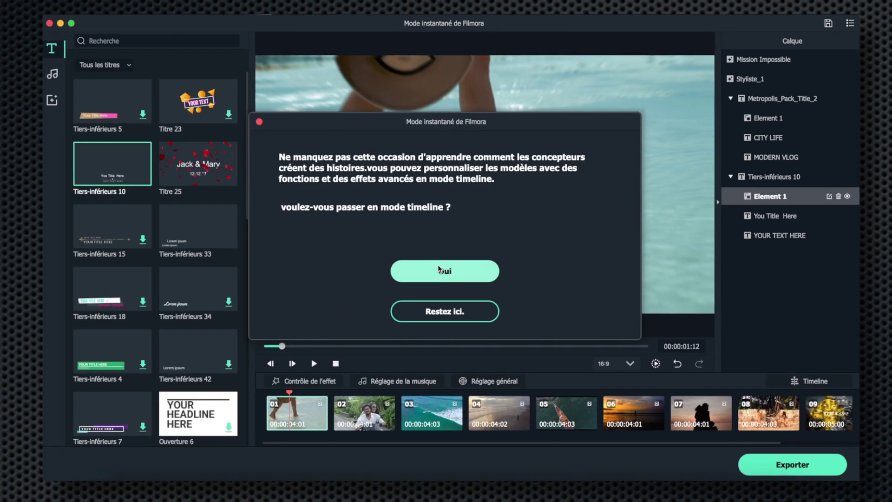
pyautogui.click(439, 270)
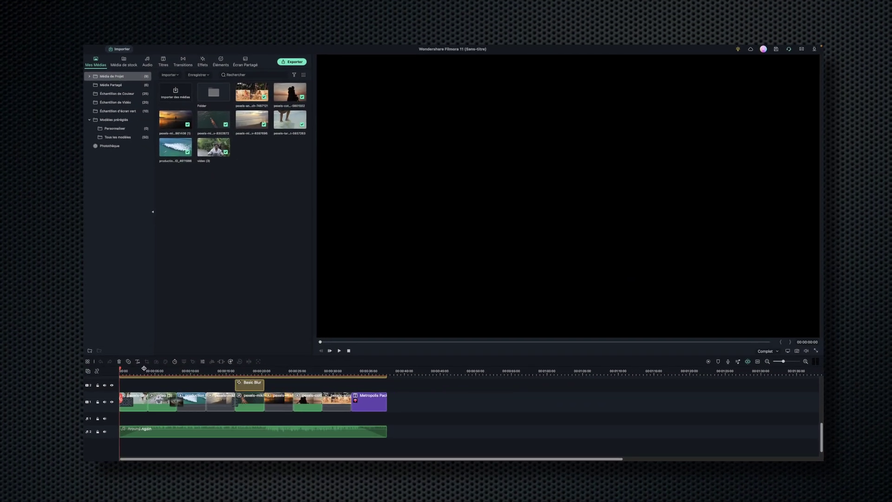
pyautogui.moveTo(120, 370); pyautogui.dragTo(324, 379)
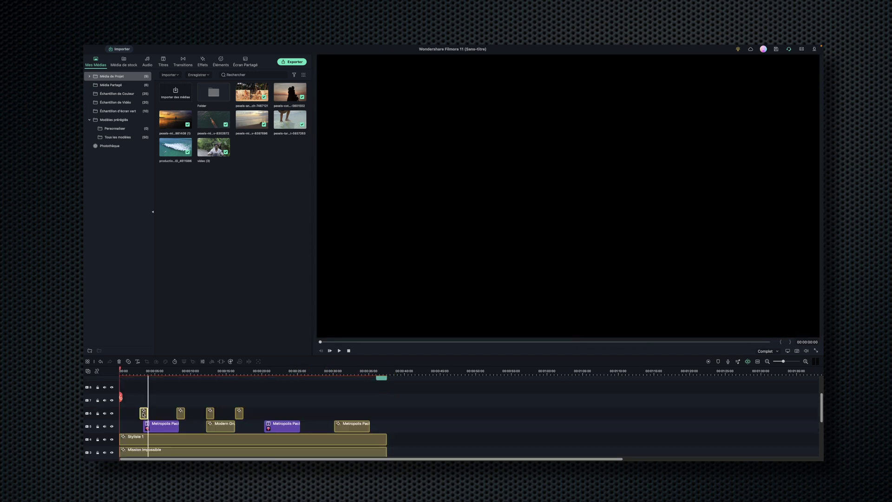